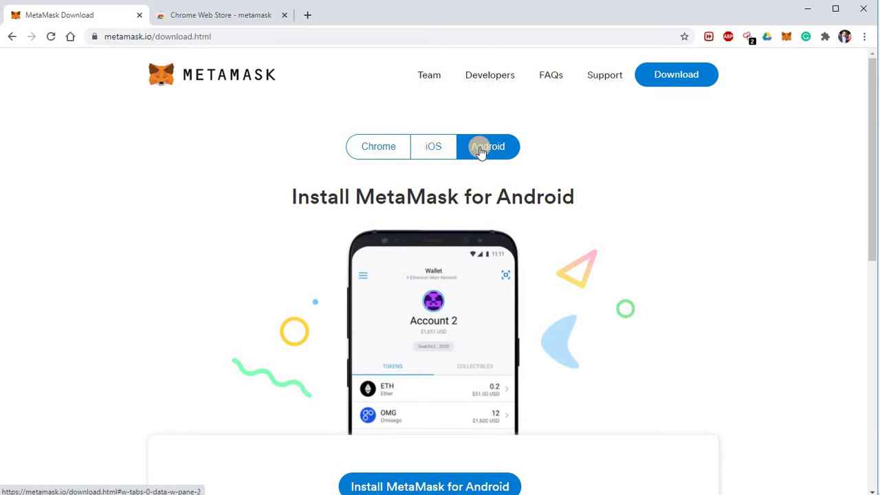
Scroll down the MetaMask download page to the Supported Browsers section listing Chrome and Firefox
scroll(594, 200, "down", 4)
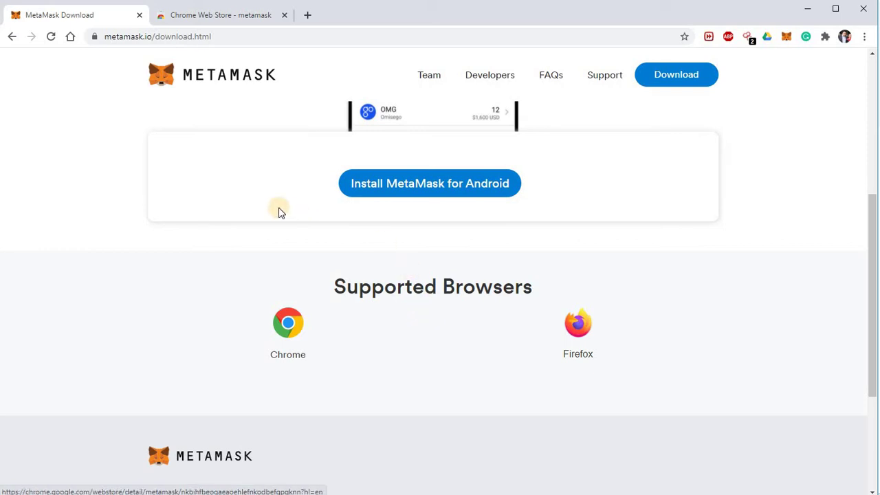
Switch to the Chrome Web Store metamask results and open the locked MetaMask extension popup
left_click(232, 17)
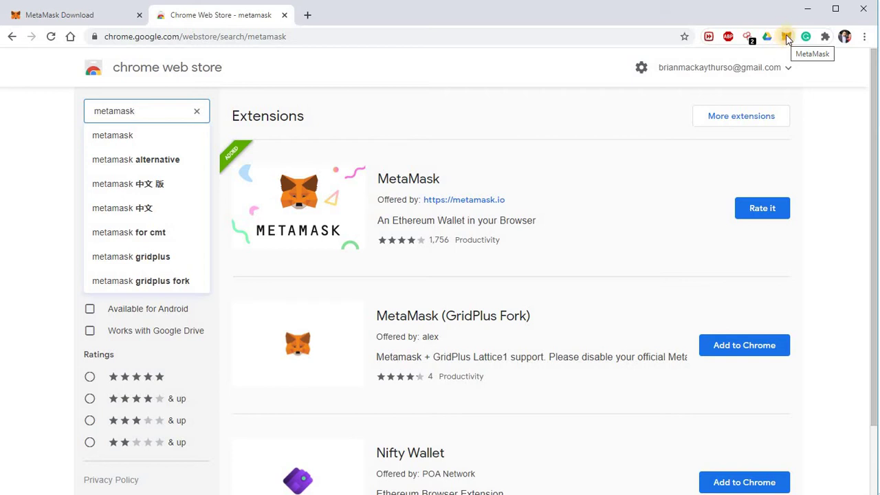
left_click(787, 40)
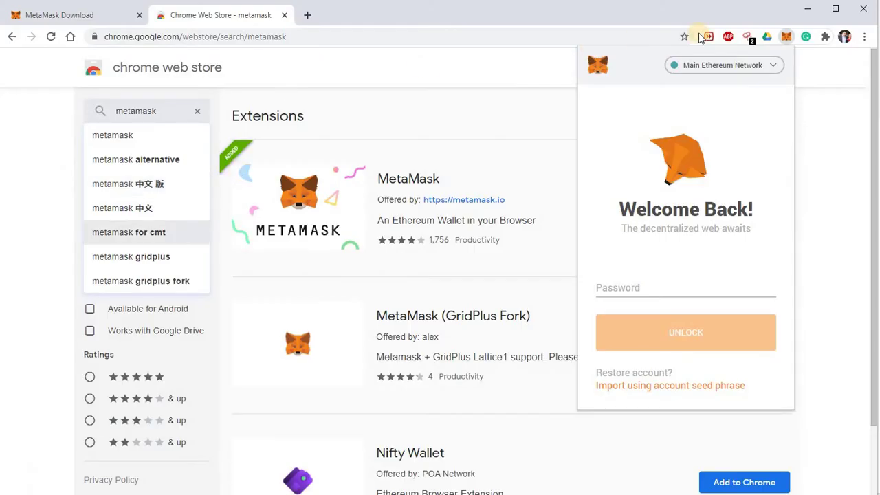
Copy the twelve-word seed phrase from Notepad and start MetaMask's 'Import using account seed phrase' restore
left_click(788, 38)
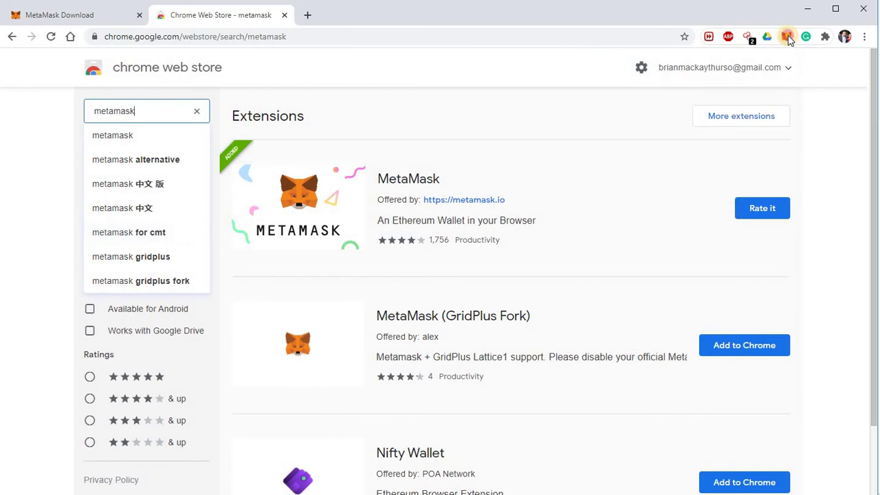
left_click(788, 38)
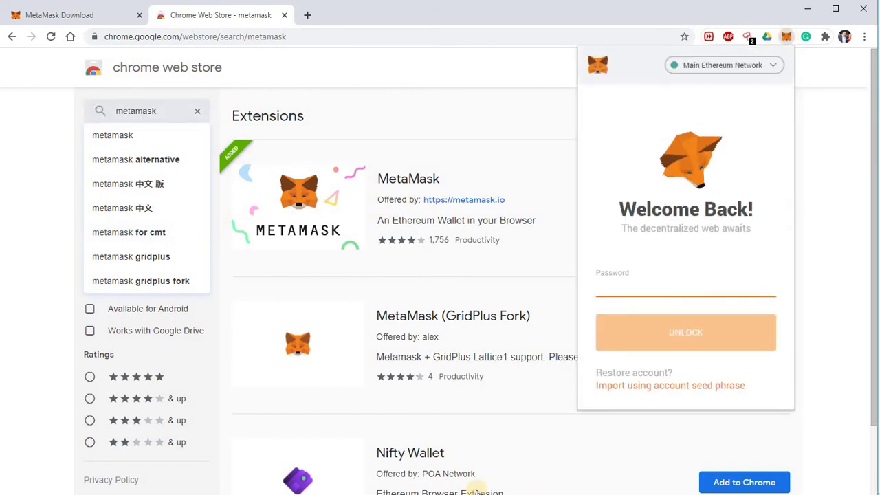
left_click(288, 462)
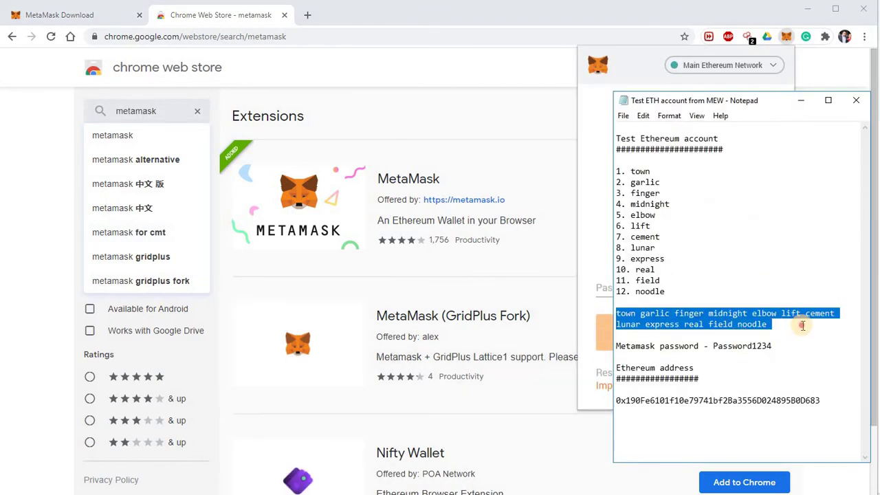
left_click(767, 323)
left_click_drag(695, 318, 617, 315)
right_click(677, 322)
left_click(690, 361)
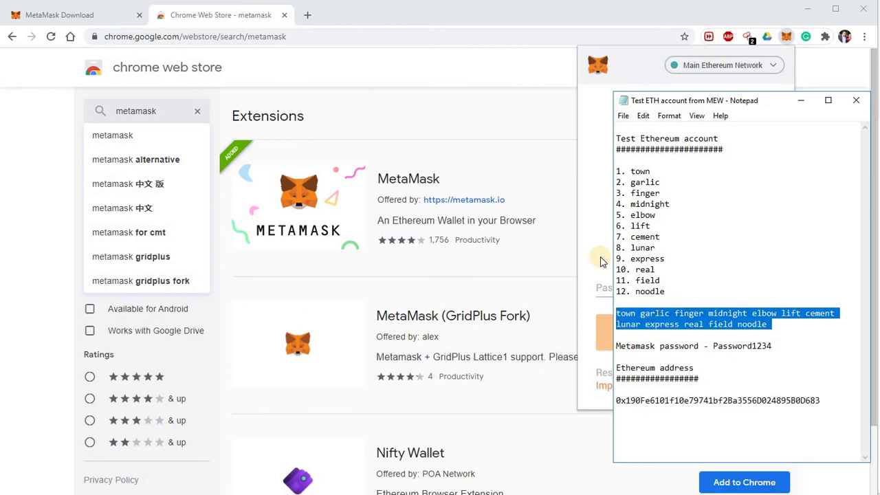
left_click(622, 289)
left_click(634, 384)
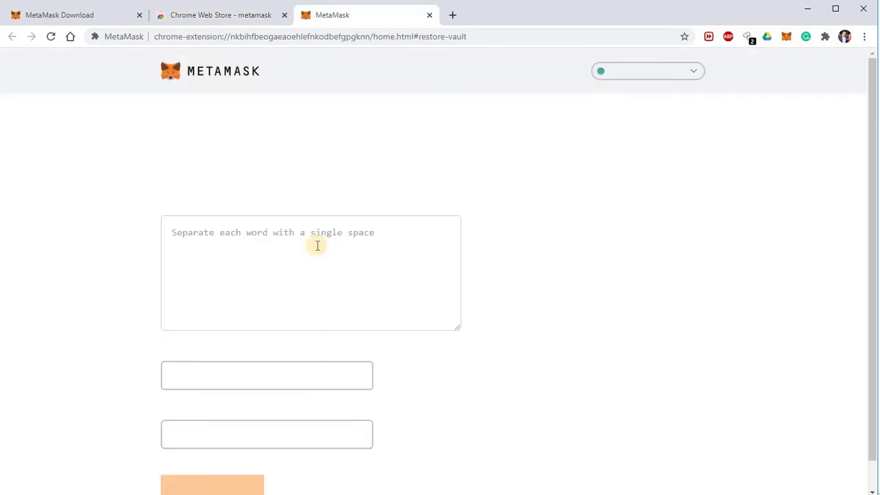
Paste the seed into Wallet Seed, enter and confirm a new password, and restore the wallet
left_click(253, 255)
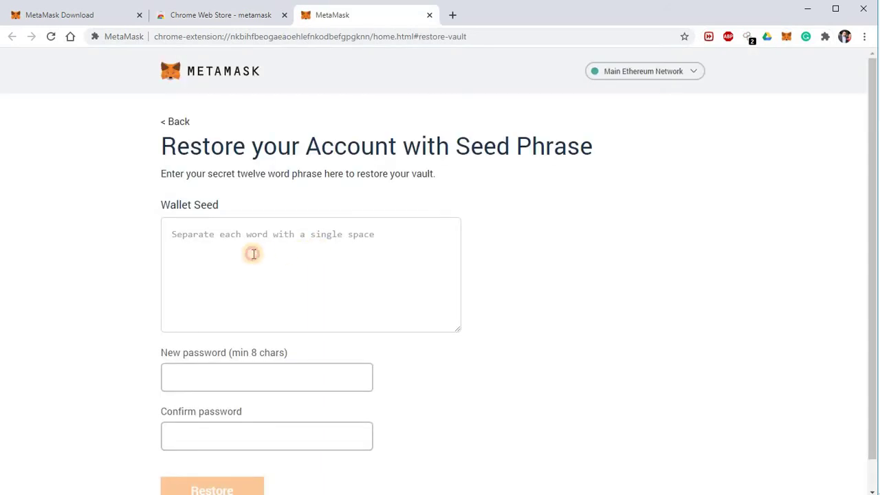
key("ctrl+v")
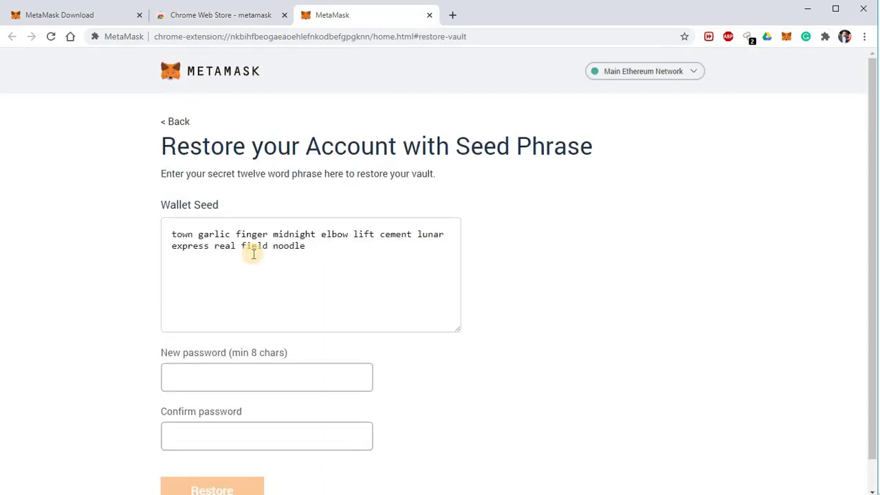
left_click(222, 375)
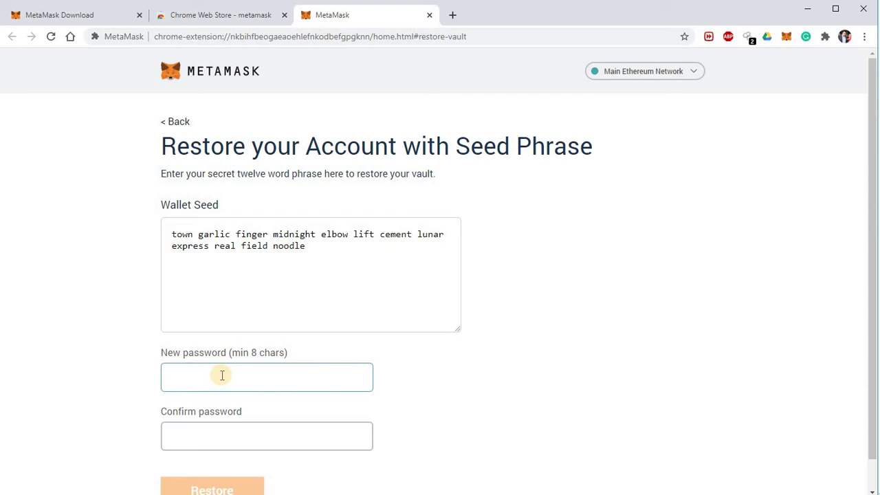
type("••••••")
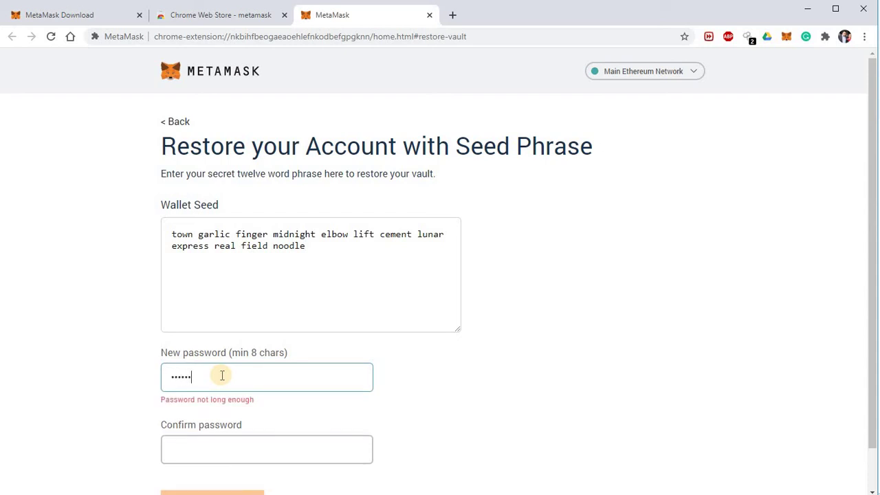
type("••")
key("Tab")
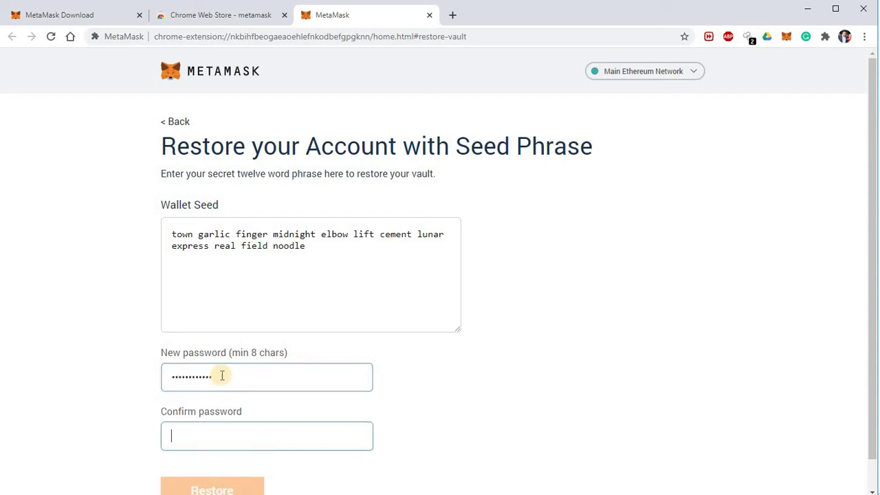
type("•")
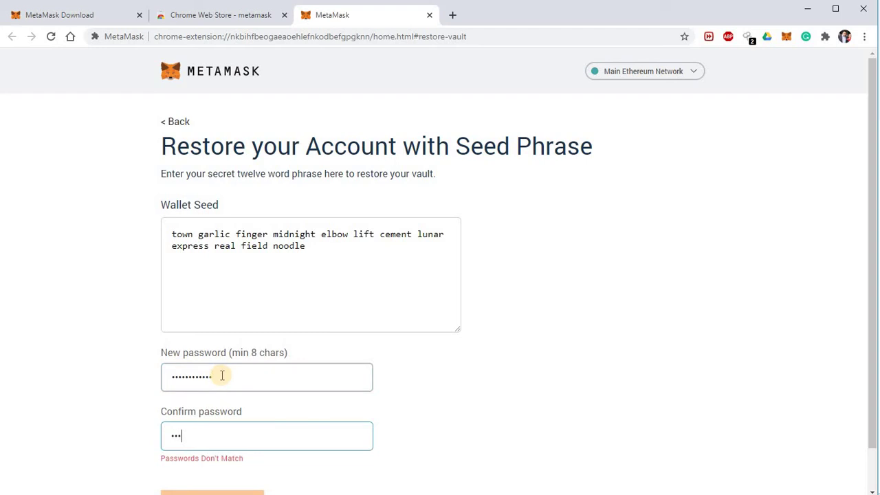
type("•••••••••••")
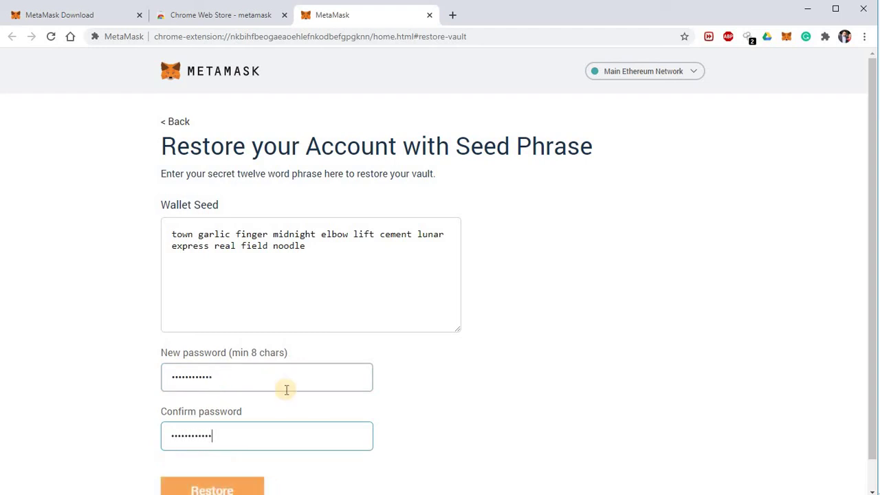
left_click(232, 485)
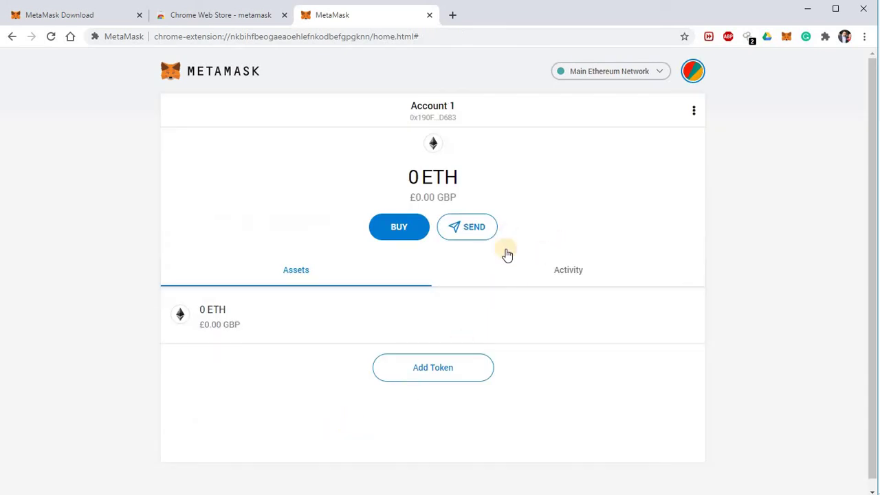
Add SCOT as a custom token from the saved contract address, then return to Account 1
left_click(447, 374)
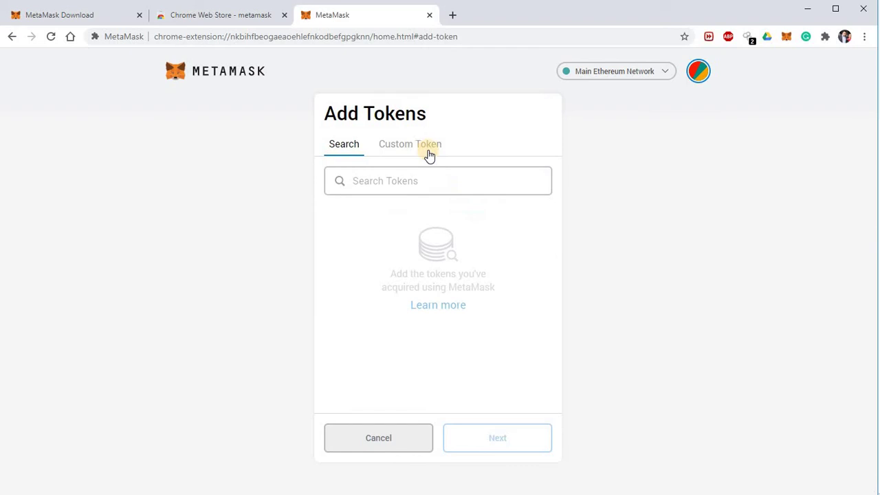
left_click(417, 148)
left_click(394, 206)
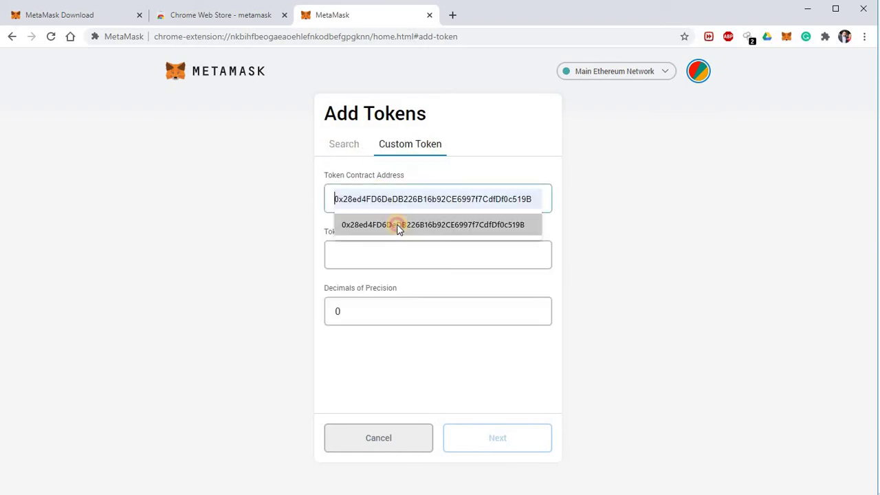
left_click(397, 224)
left_click(499, 441)
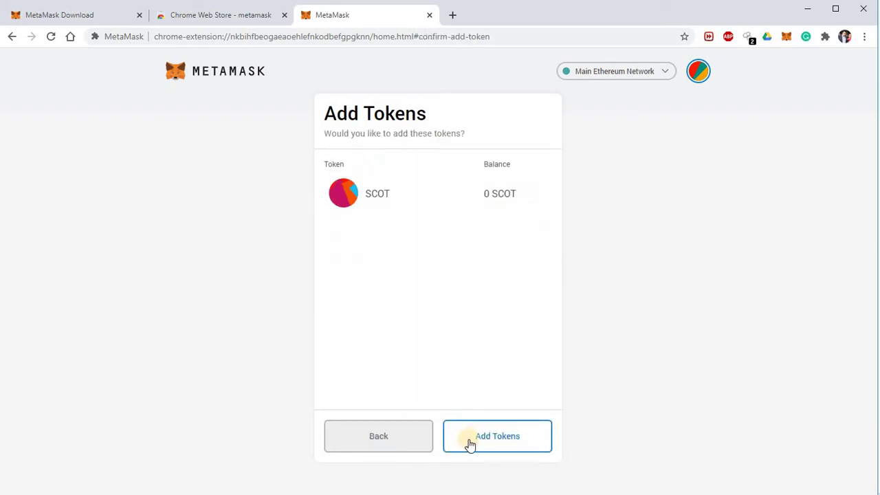
left_click(481, 440)
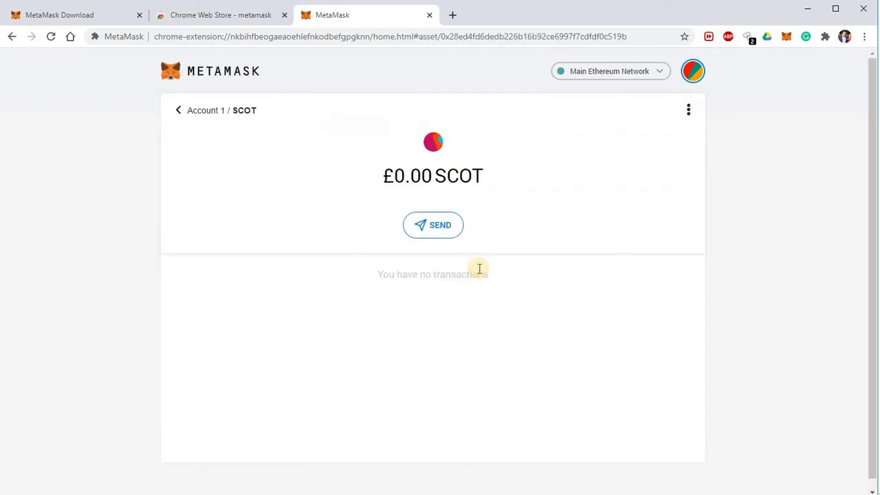
left_click(195, 115)
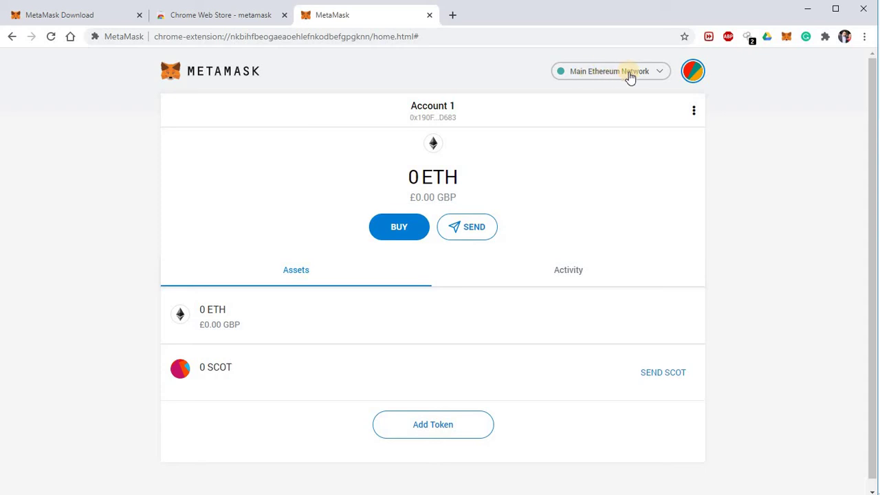
Reset Account 1 from Settings > Advanced to clear its transaction history
left_click(693, 71)
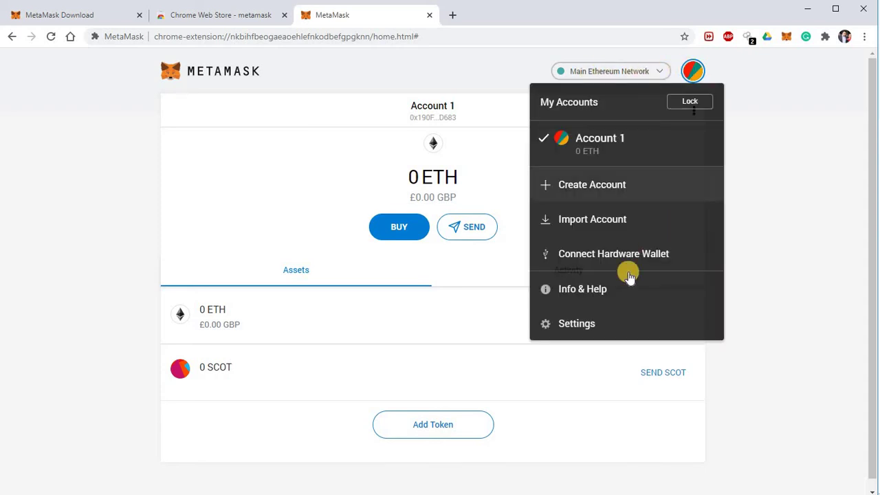
left_click(611, 322)
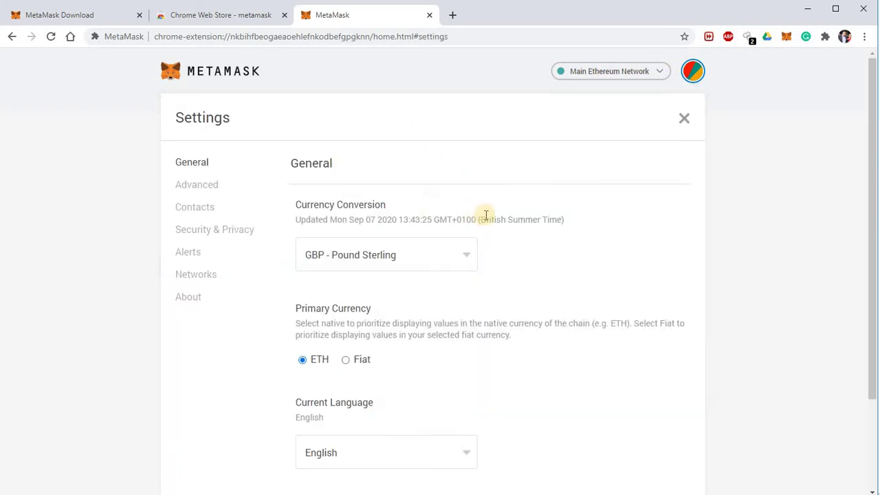
left_click(197, 186)
scroll(423, 293, "down", 1)
scroll(422, 293, "down", 2)
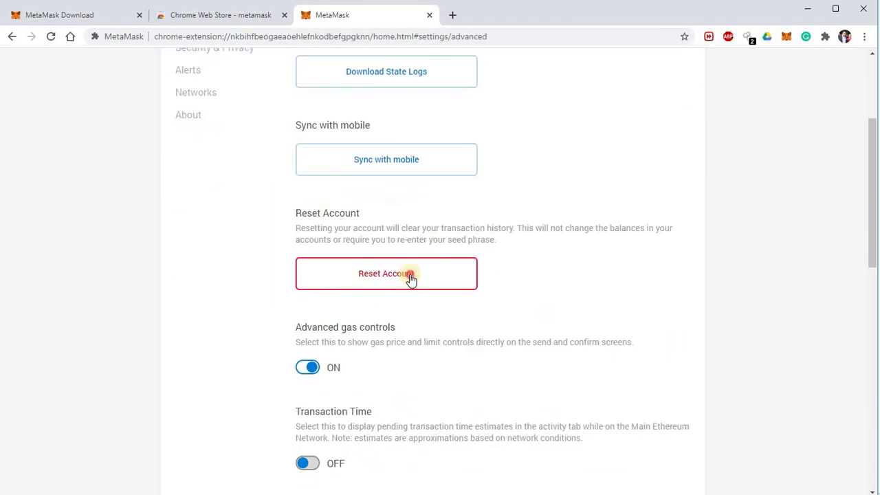
left_click(427, 276)
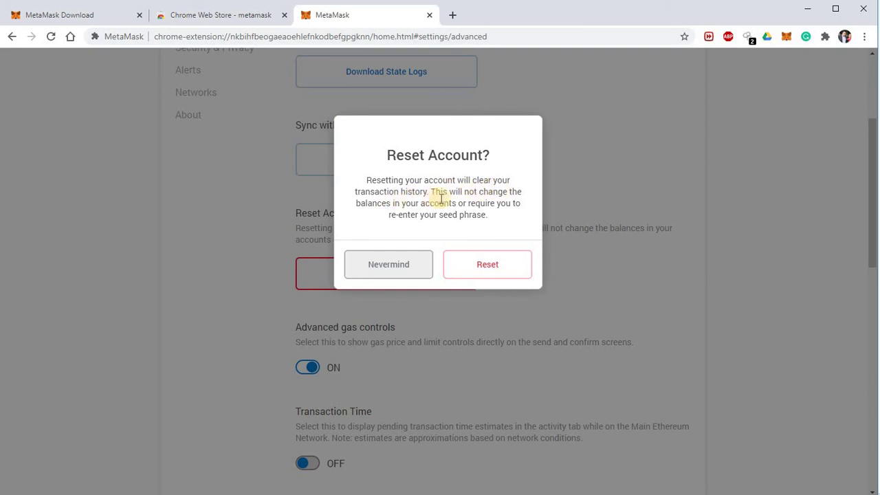
left_click(493, 266)
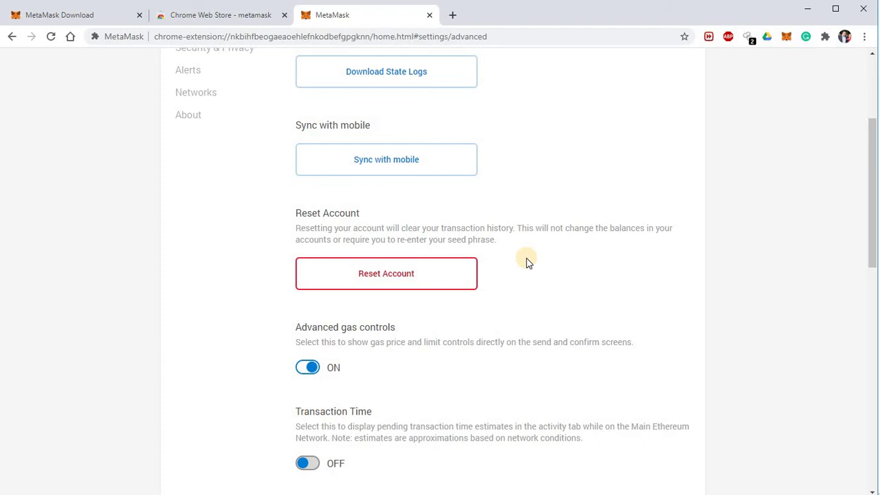
Lock the MetaMask wallet from the account menu
scroll(527, 262, "up", 3)
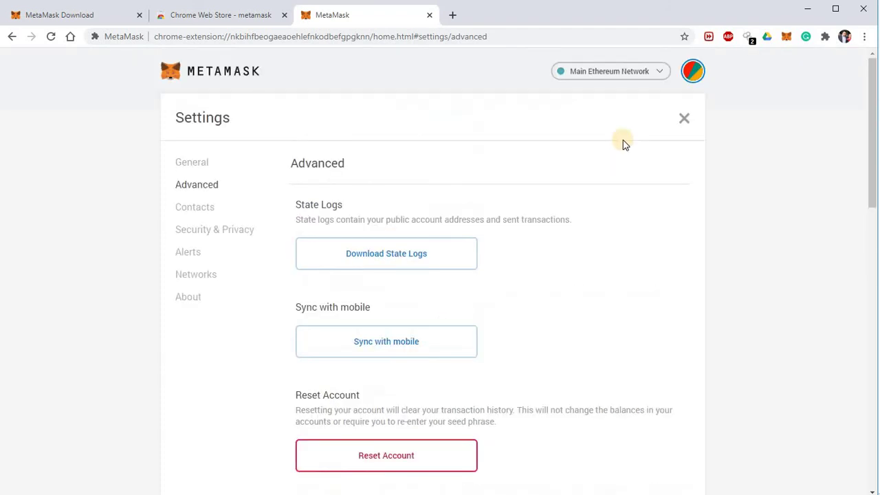
left_click(691, 73)
left_click(683, 104)
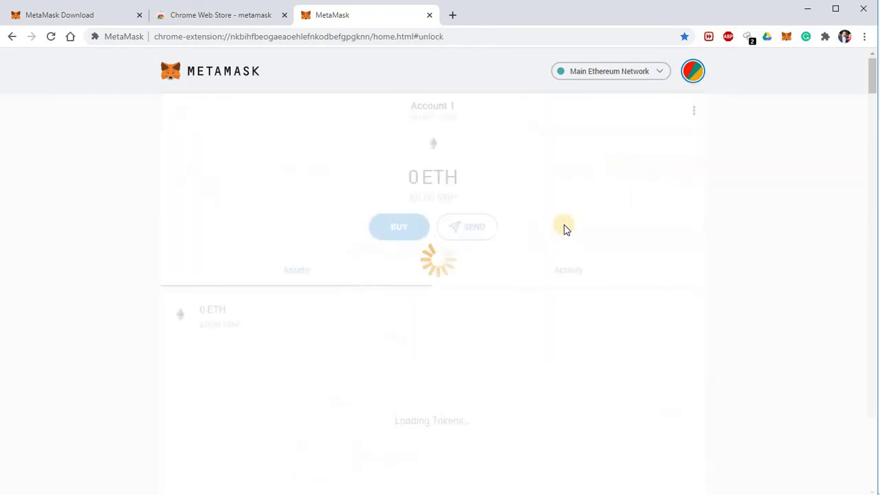
Copy the seed phrase from Notepad and paste it into MetaMask's Wallet Seed field
left_click(415, 396)
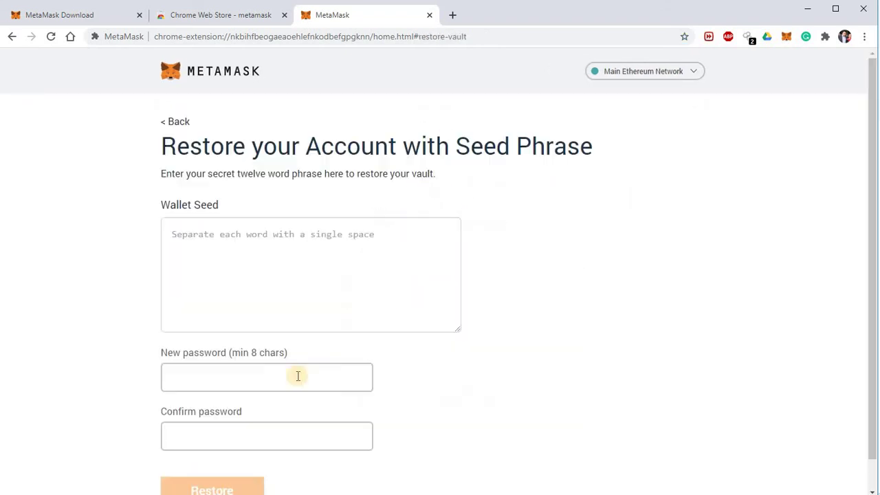
left_click(286, 475)
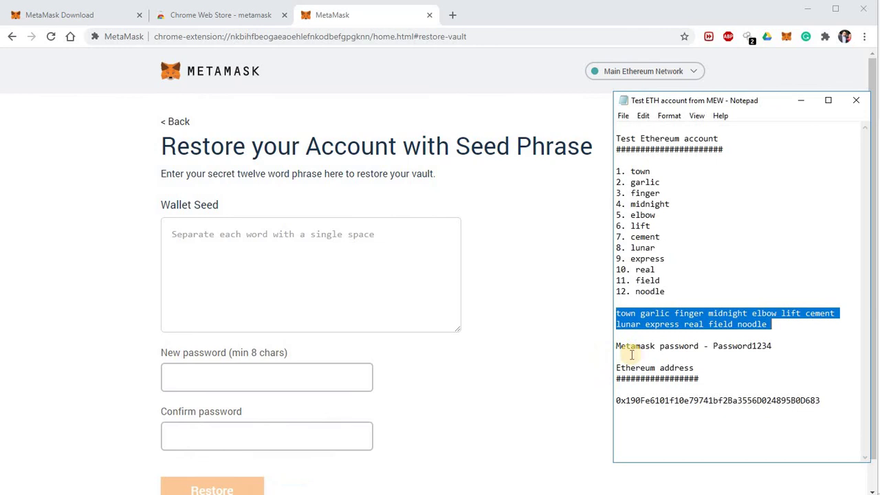
right_click(673, 350)
left_click(687, 360)
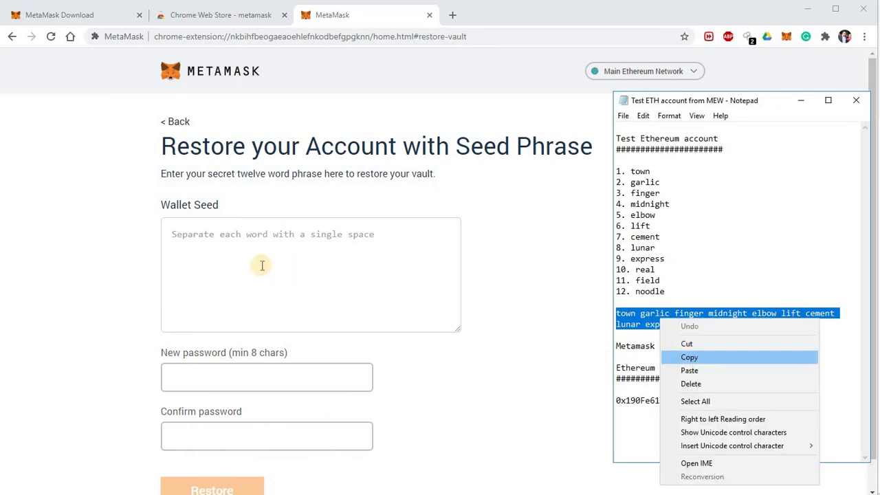
left_click(260, 265)
key("ctrl+v")
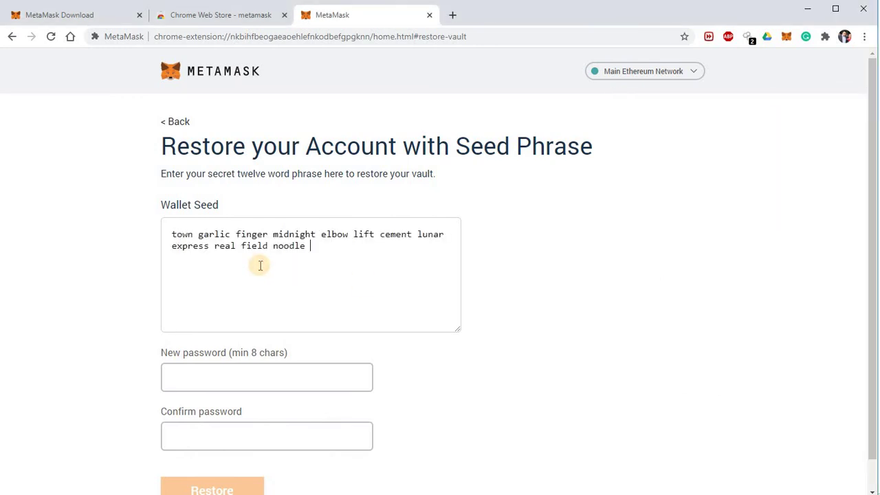
Enter and confirm a new password, restore the wallet, and open the Custom Token form
left_click(190, 375)
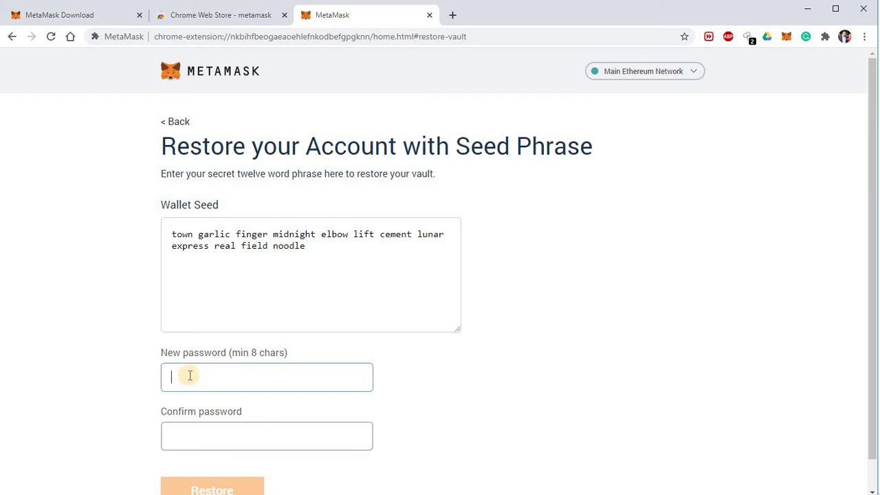
type("p")
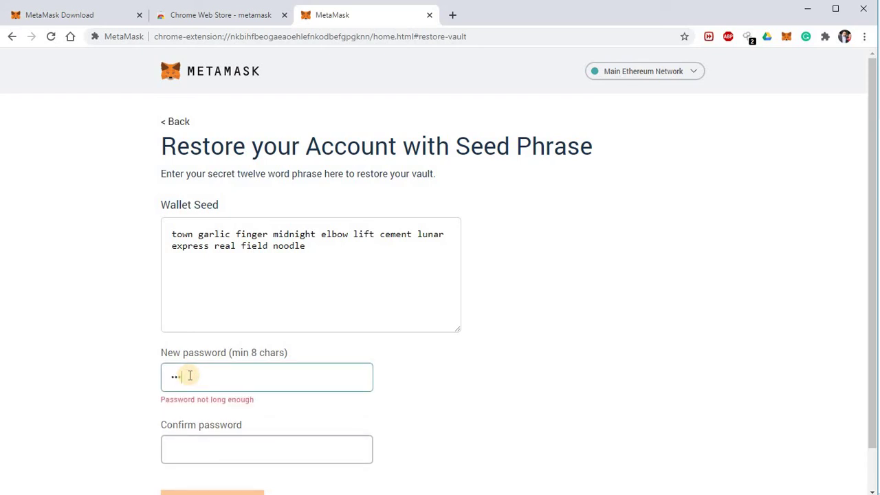
type("assword")
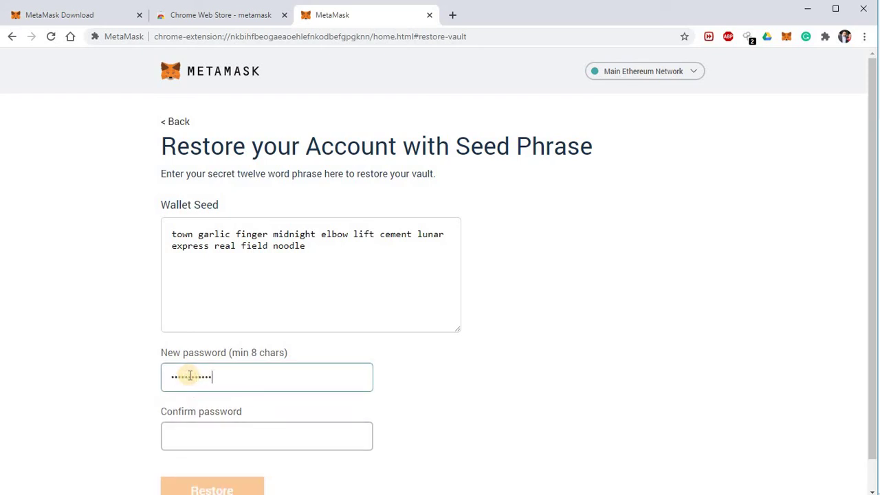
key("Tab")
type("p")
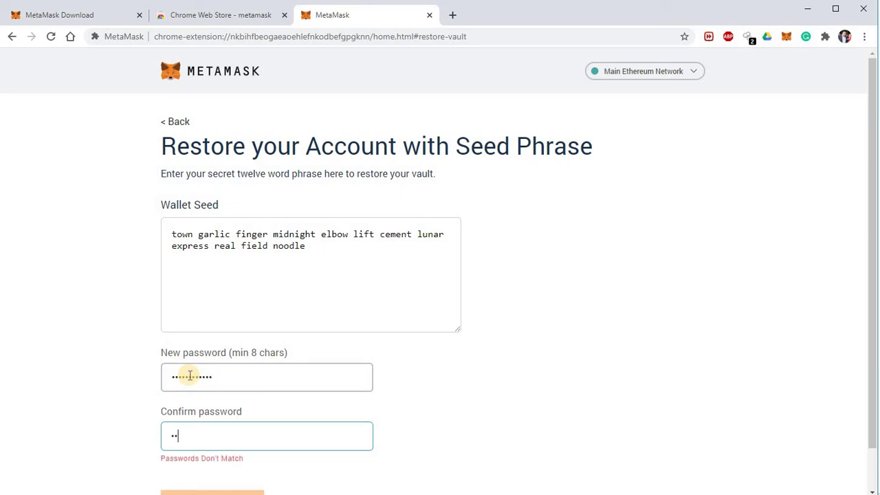
type("1")
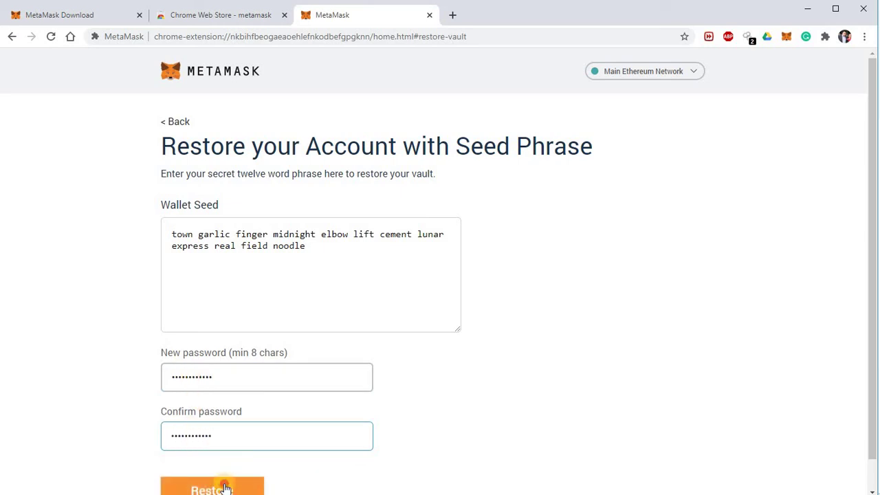
left_click(226, 489)
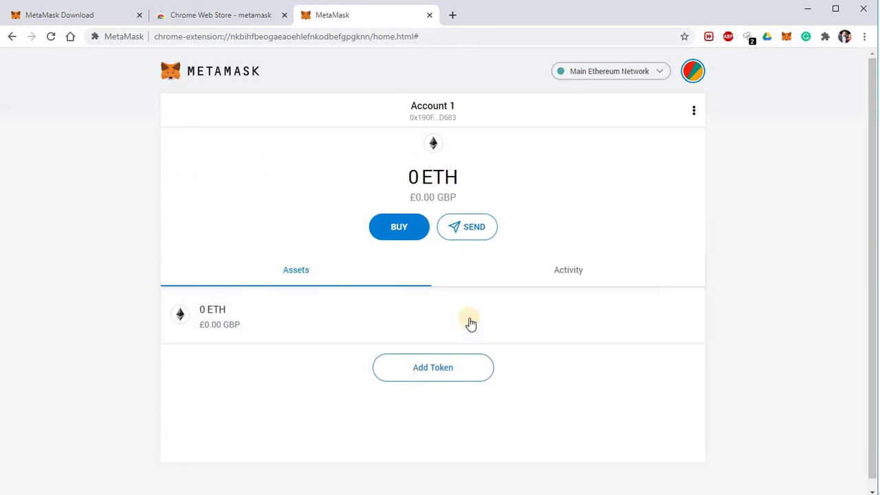
left_click(454, 372)
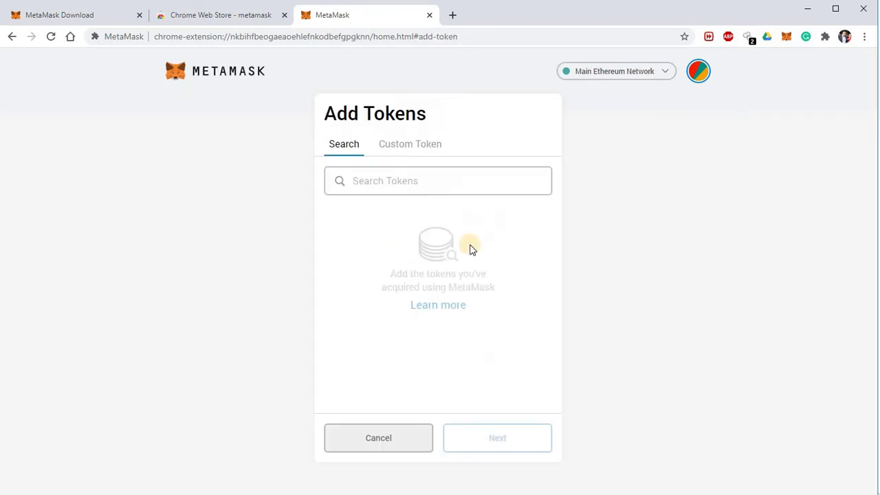
left_click(425, 147)
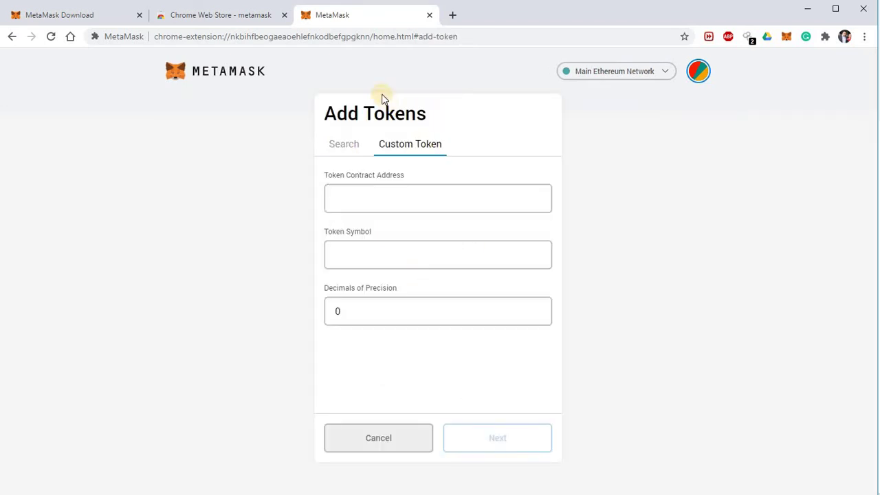
Open etherscan.io in a new tab, find Scotcoin (SCOT), and copy its contract address
left_click(453, 16)
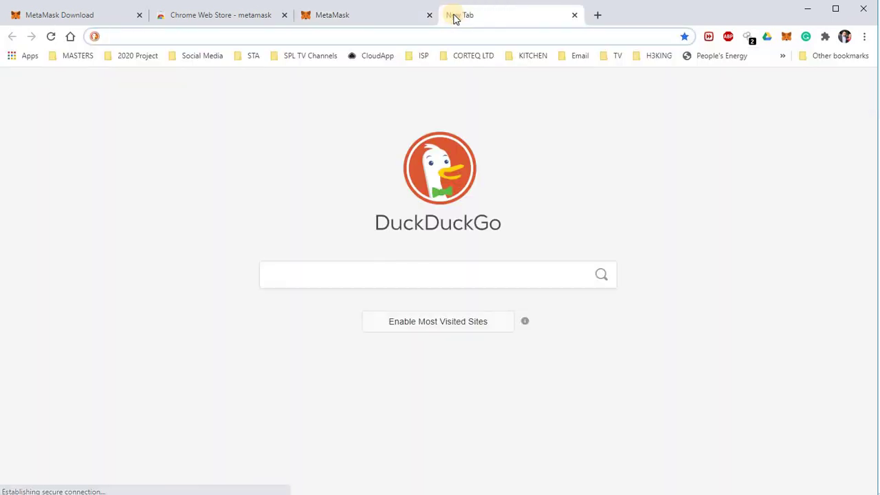
type("etherscan.")
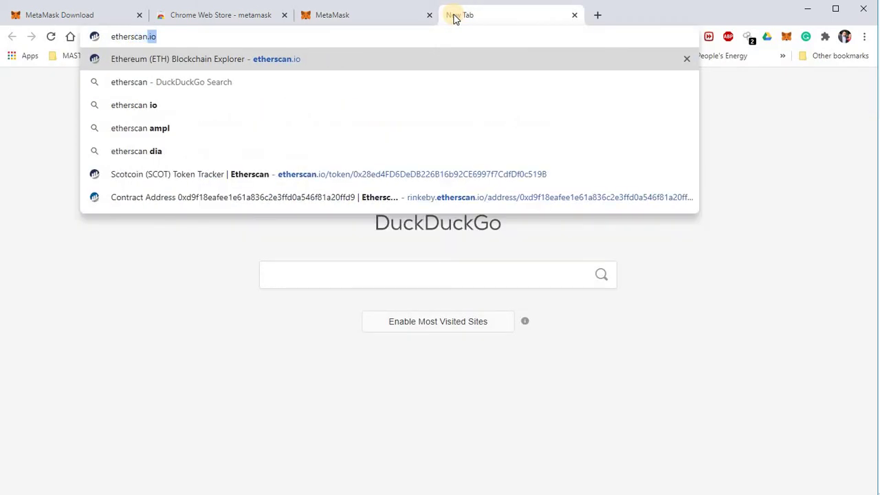
type("io")
key("Return")
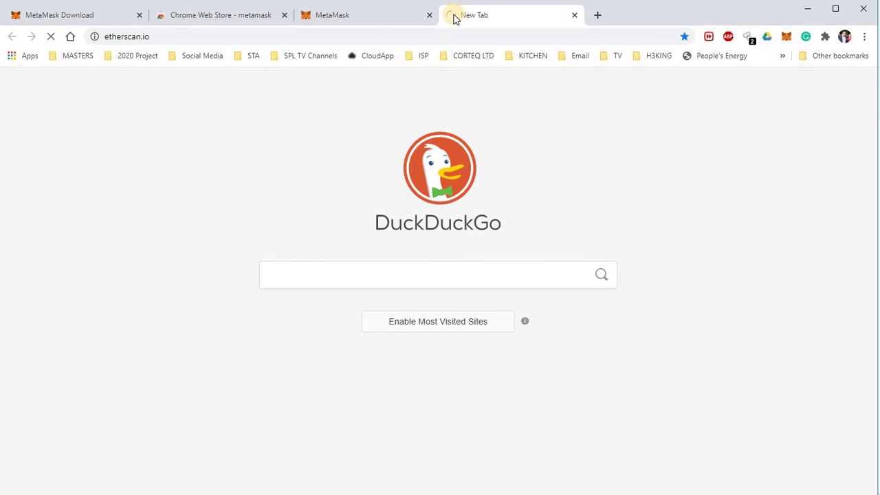
left_click(181, 150)
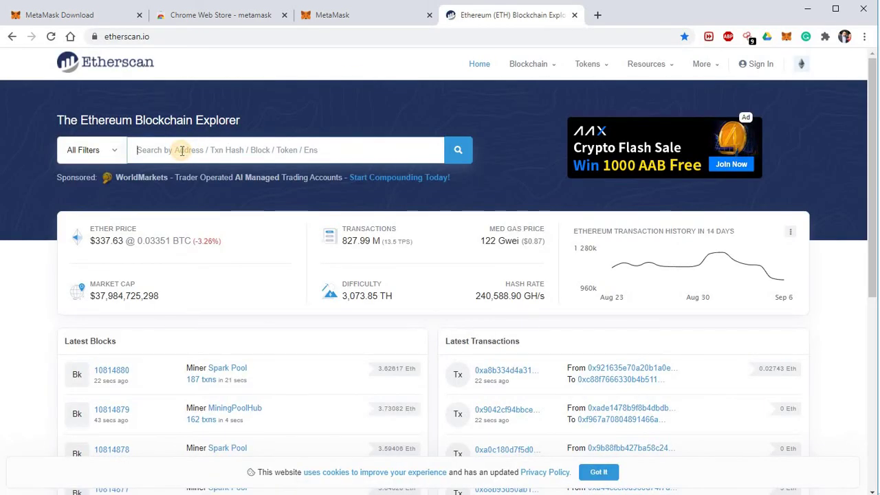
type("ScotCoin")
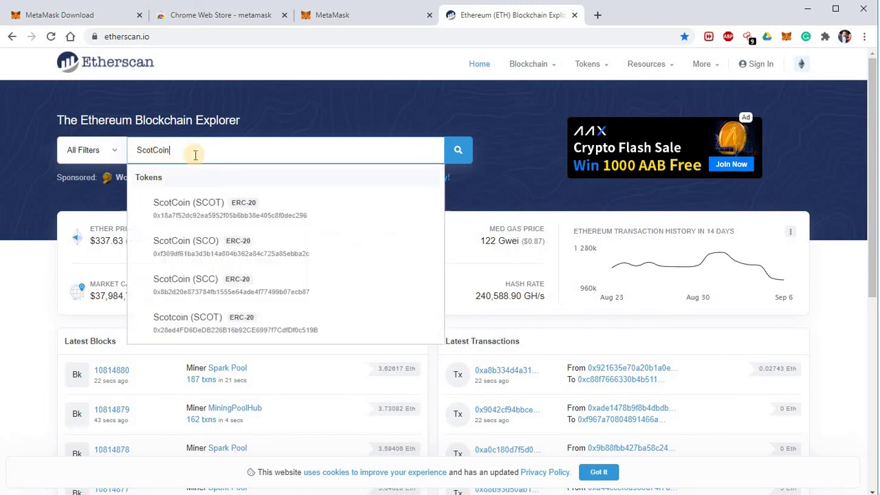
left_click(213, 322)
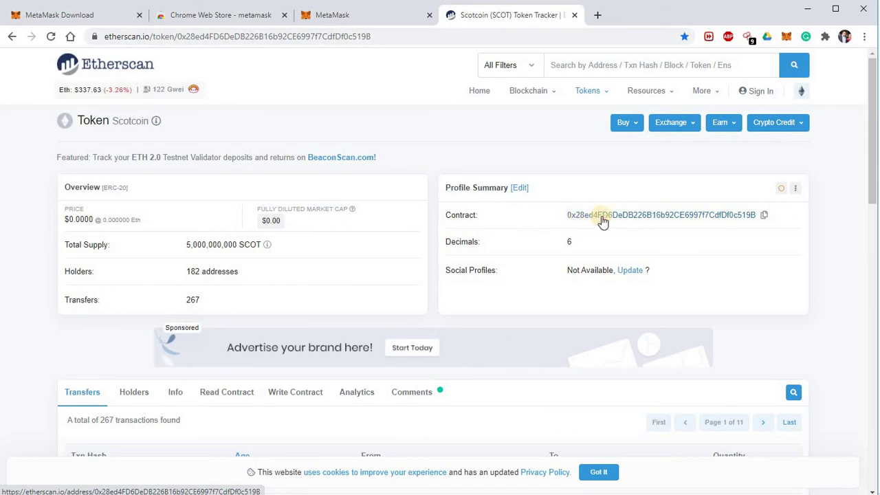
left_click(764, 217)
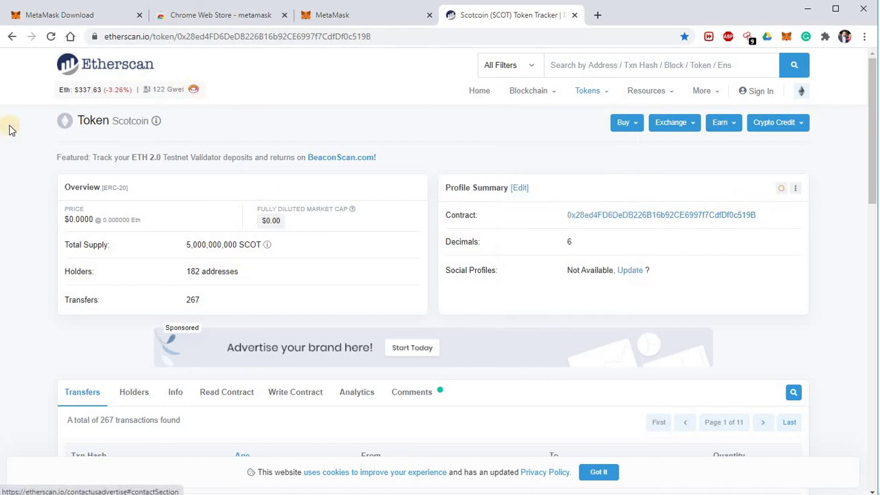
Paste the Scotcoin contract address into the Custom Token form, add SCOT, and return to Account 1
left_click(335, 15)
left_click(385, 189)
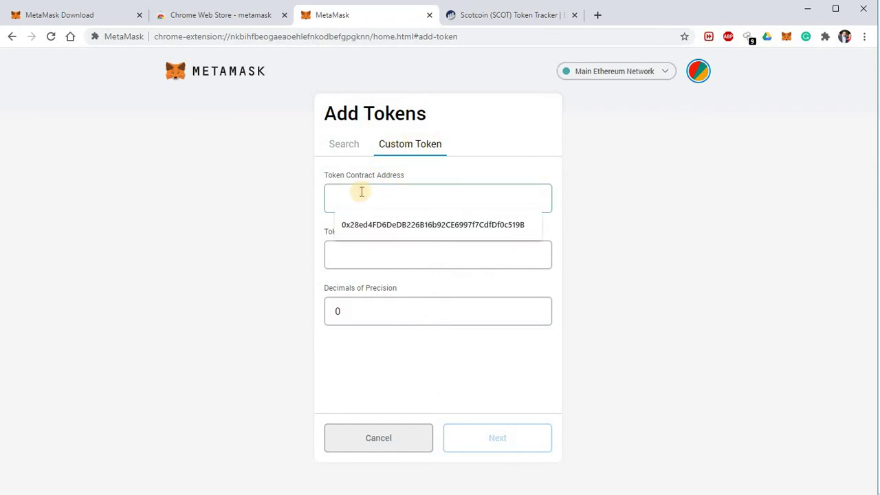
key("ctrl+v")
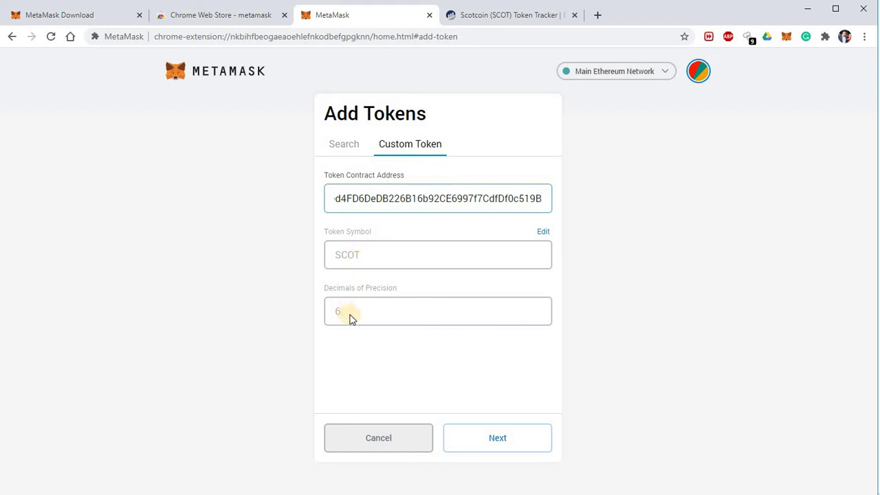
left_click(507, 441)
left_click(501, 440)
left_click(501, 440)
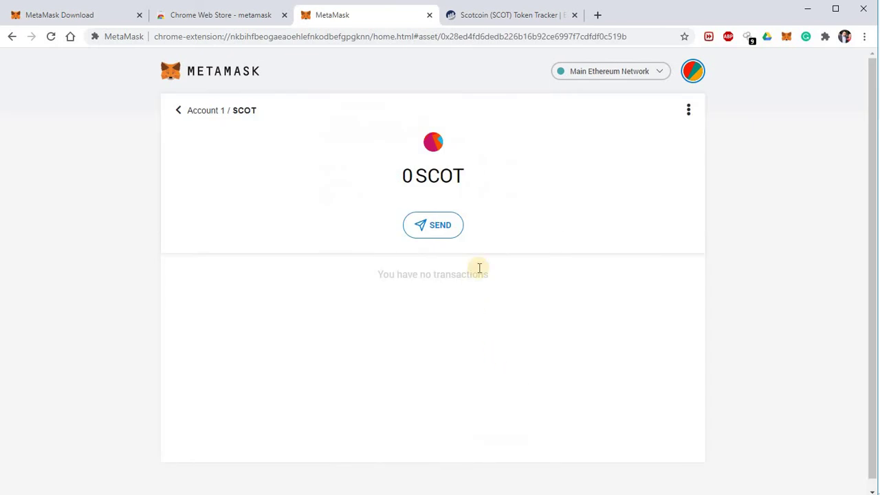
left_click(216, 116)
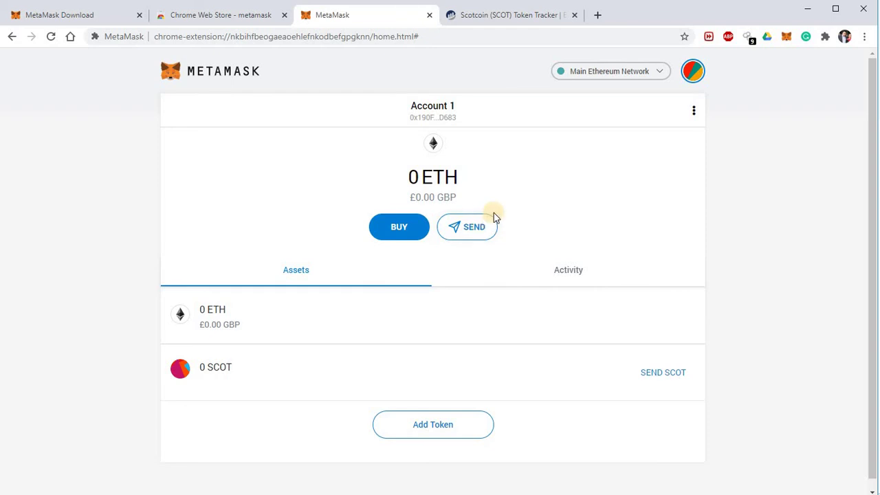
Open the Deposit Ether buying options from the BUY button and scroll through them
left_click(401, 227)
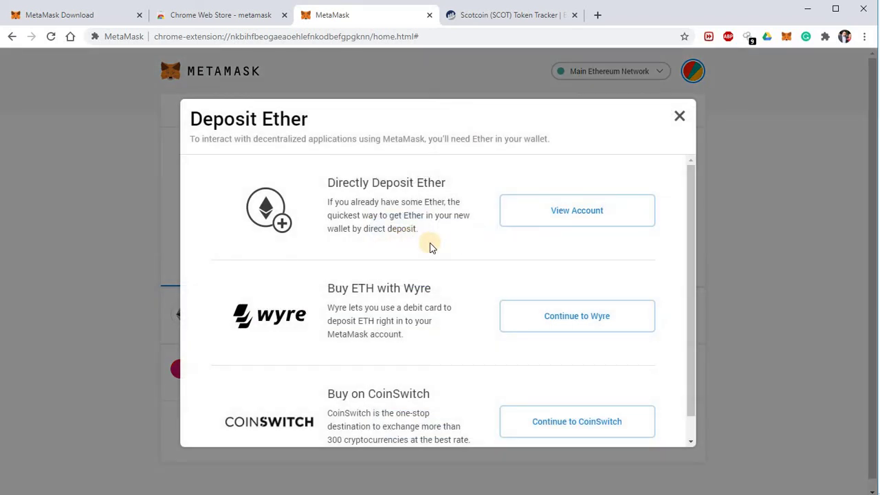
scroll(428, 243, "down", 1)
scroll(370, 364, "up", 1)
Dismiss the Deposit Ether options to reveal Account 1's 0 ETH and 0 SCOT balances
left_click(679, 116)
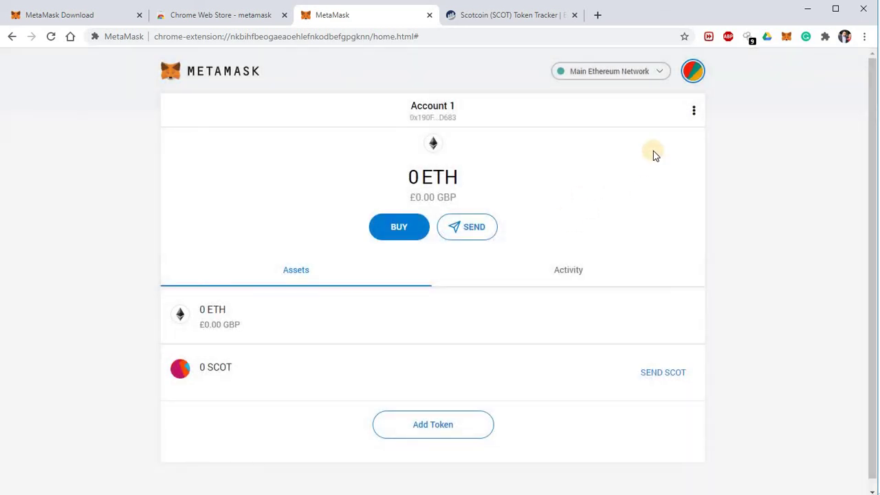